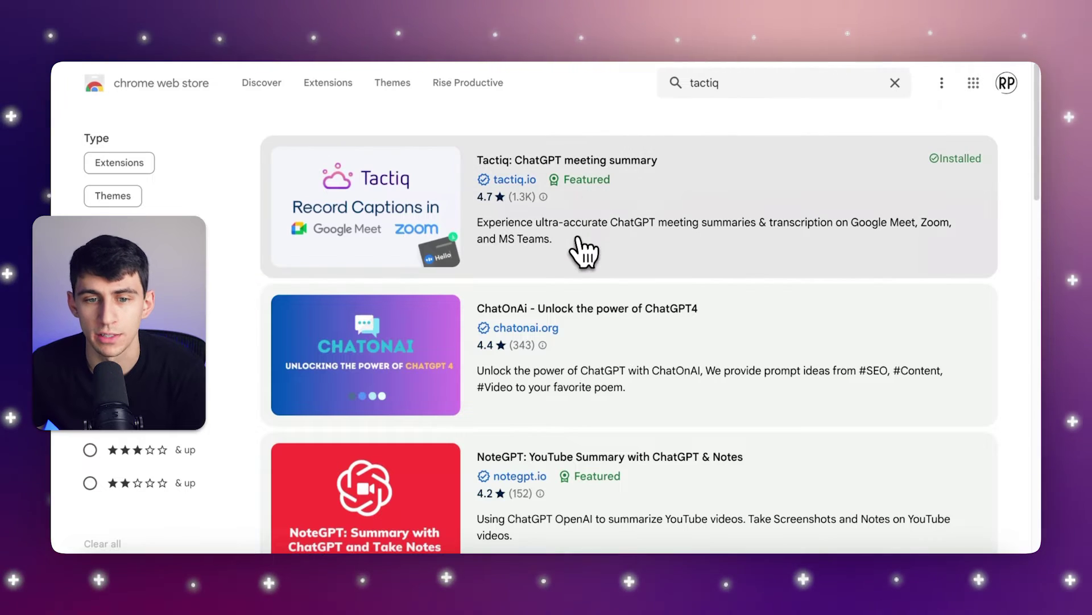
Open the Tactiq Web Store listing and confirm Tactiq is among Chrome's installed extensions.
click(509, 263)
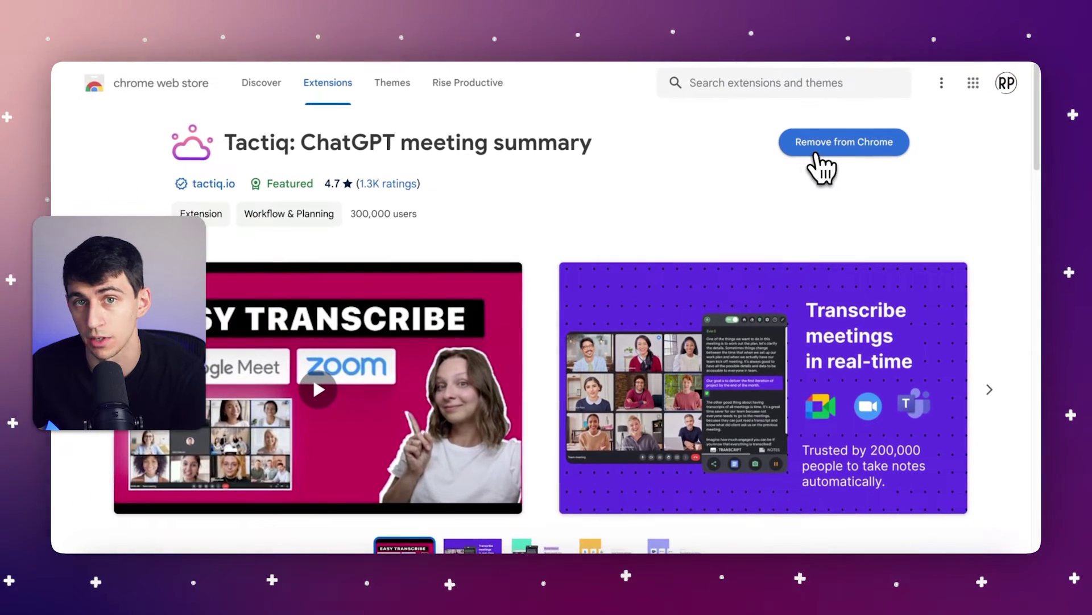
click(926, 51)
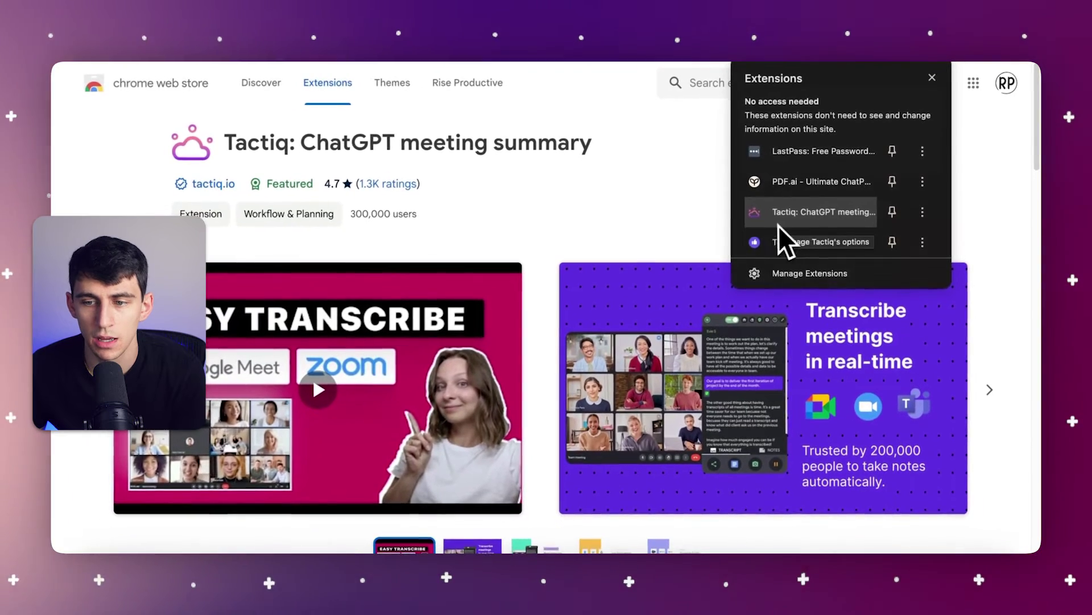
click(931, 84)
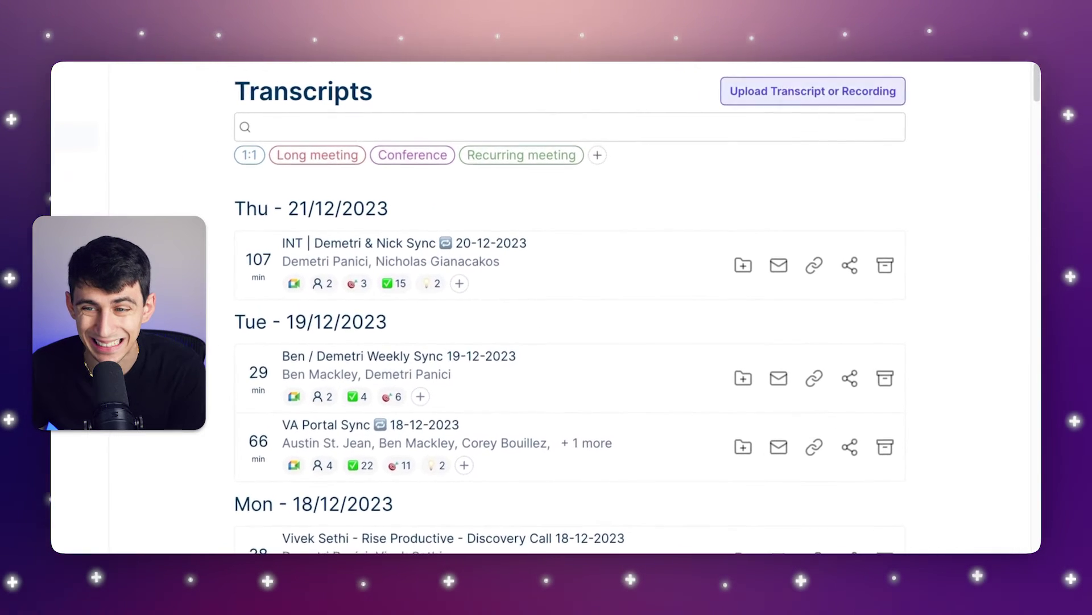
Attach the ElevenLabs MP3 from Downloads to a new Tactiq recording import.
click(827, 89)
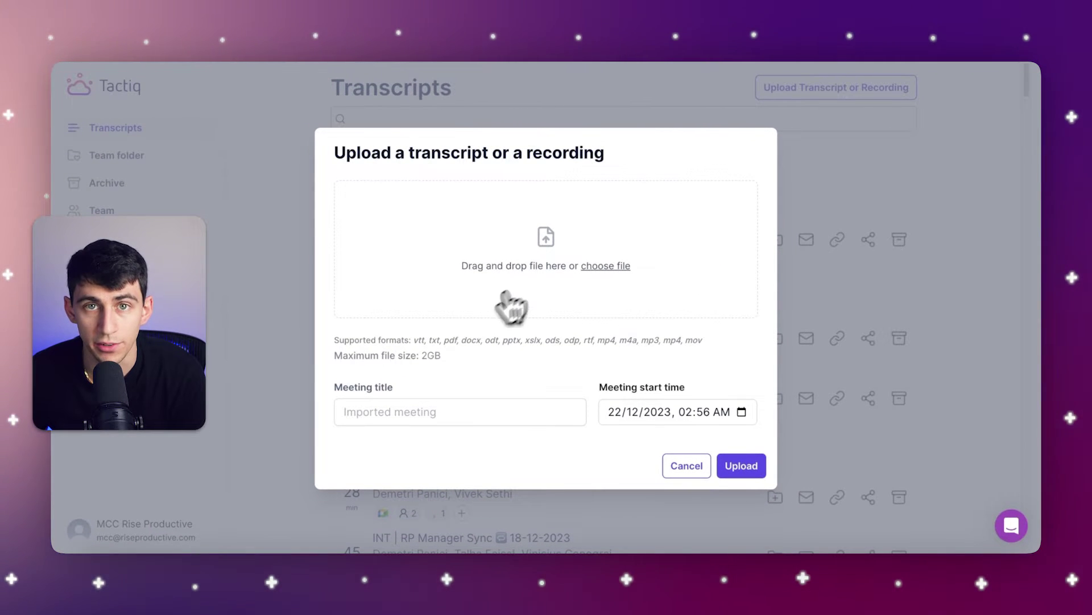
drag(335, 344, 507, 341)
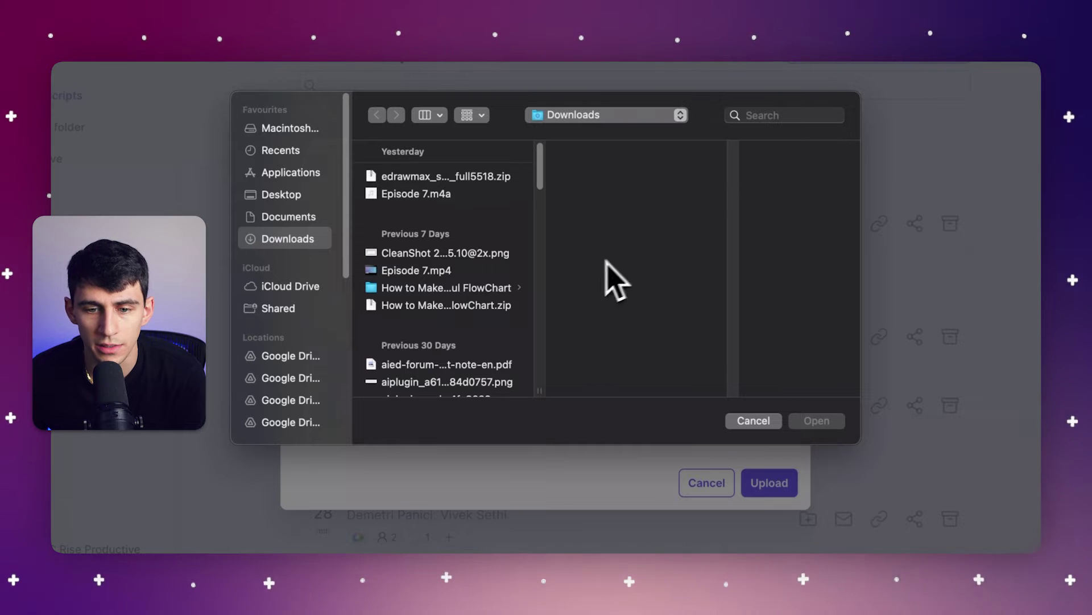
scroll(494, 310, down, 5)
click(474, 291)
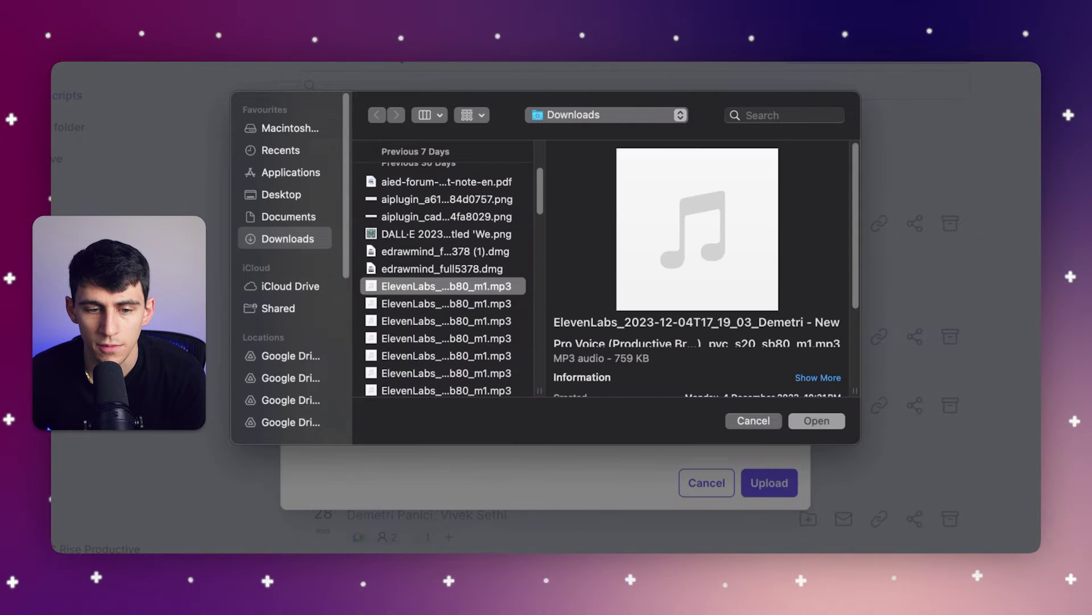
click(809, 421)
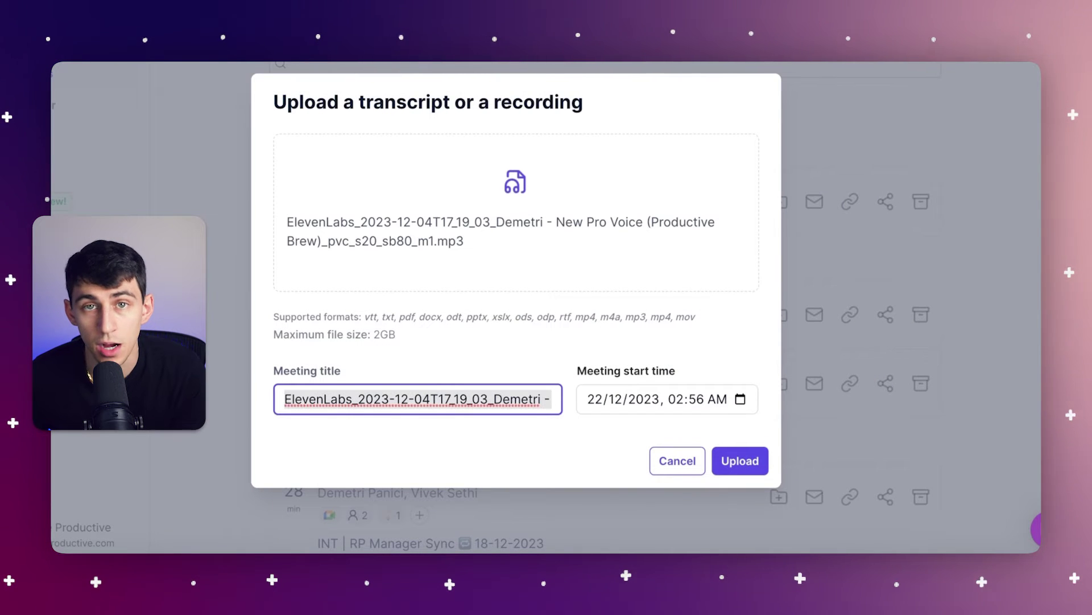
Replace the prefilled title with 'Meeting 1' and upload the recording.
key(BackSpace)
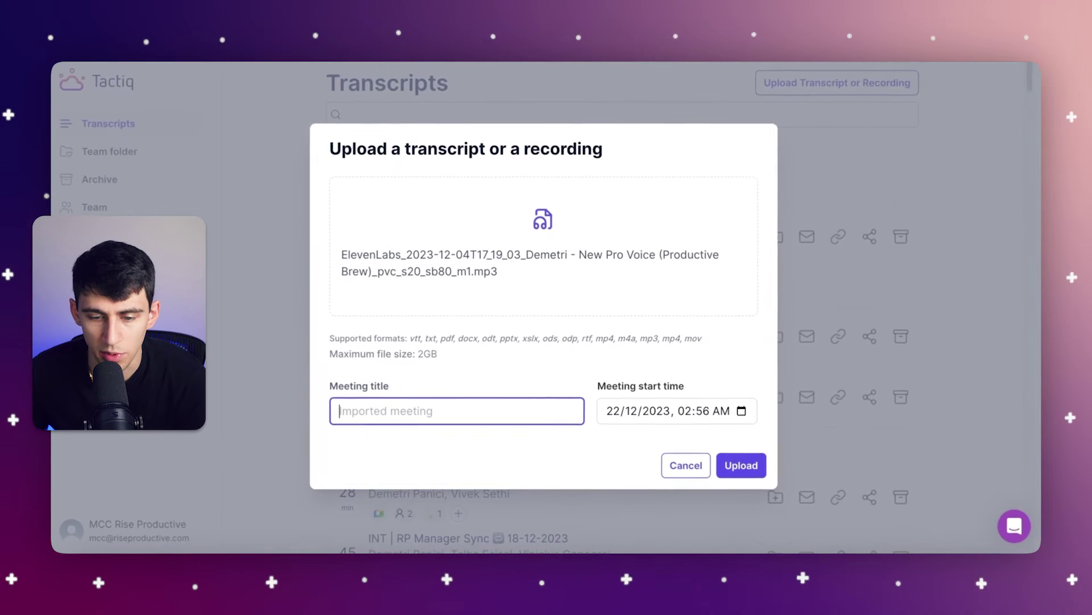
text(Meet)
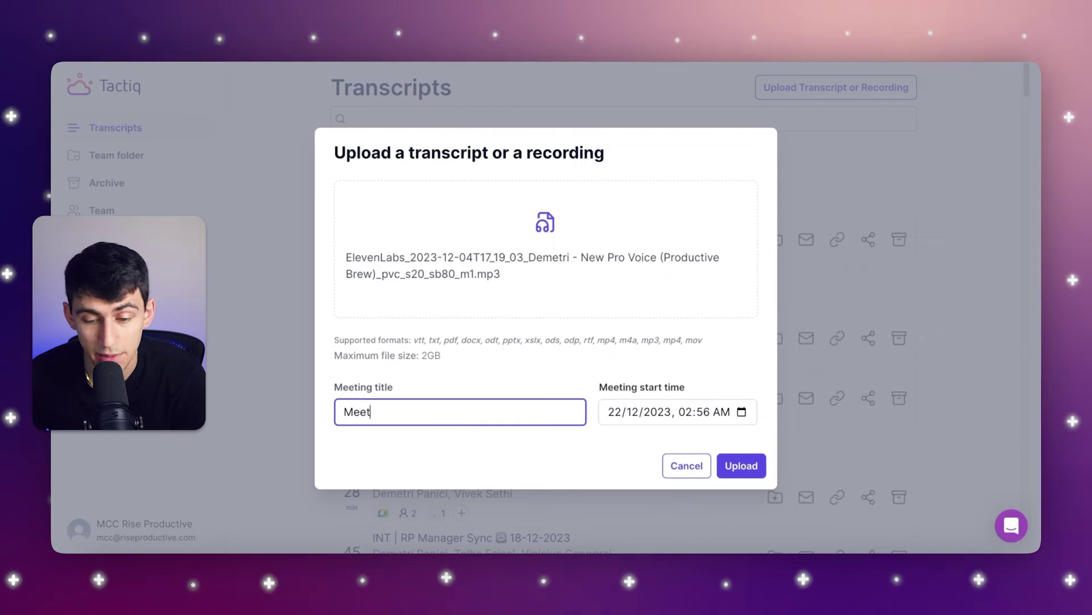
text(ing 1)
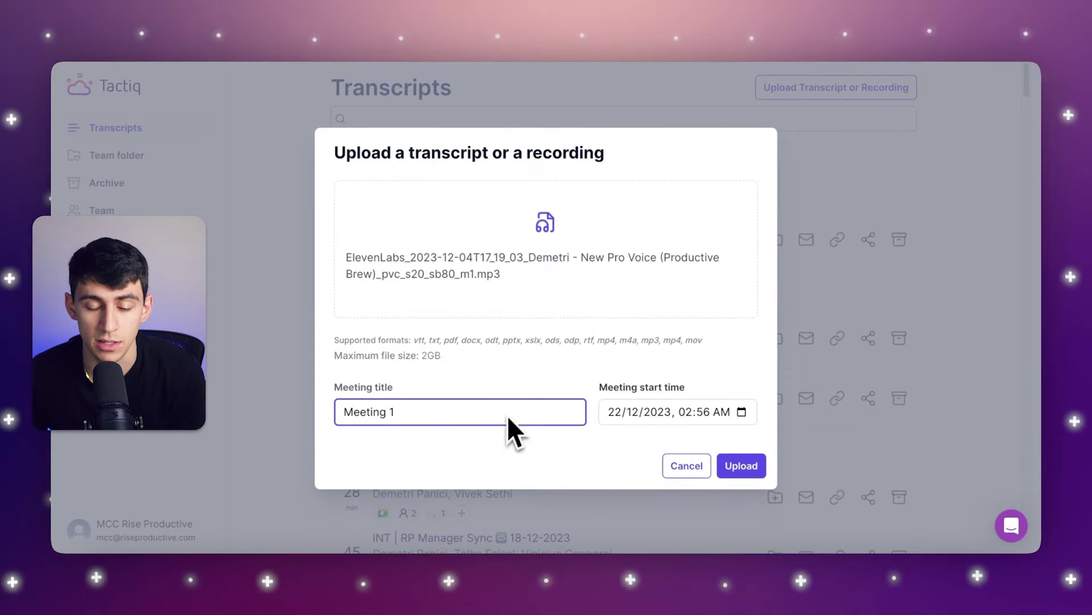
click(527, 357)
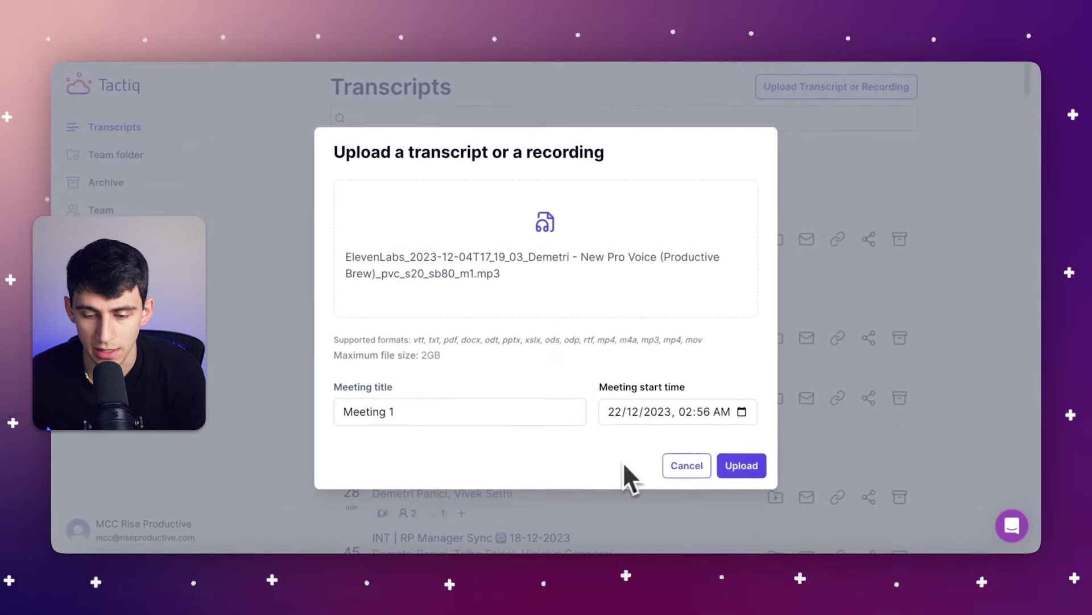
click(741, 467)
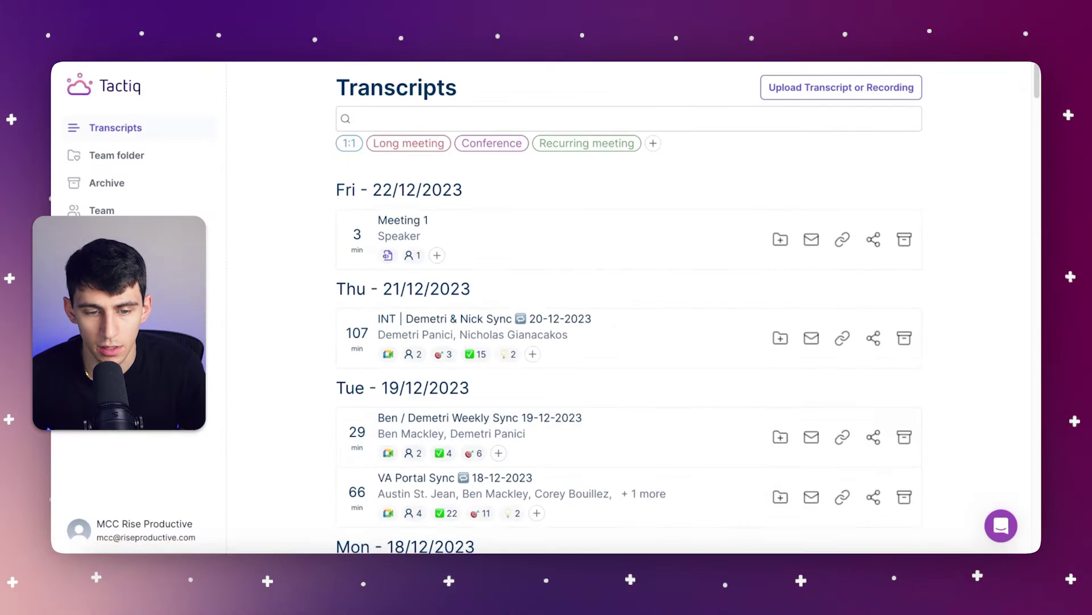
Open the Meeting 1 transcript page and look over its Quick prompts.
click(532, 251)
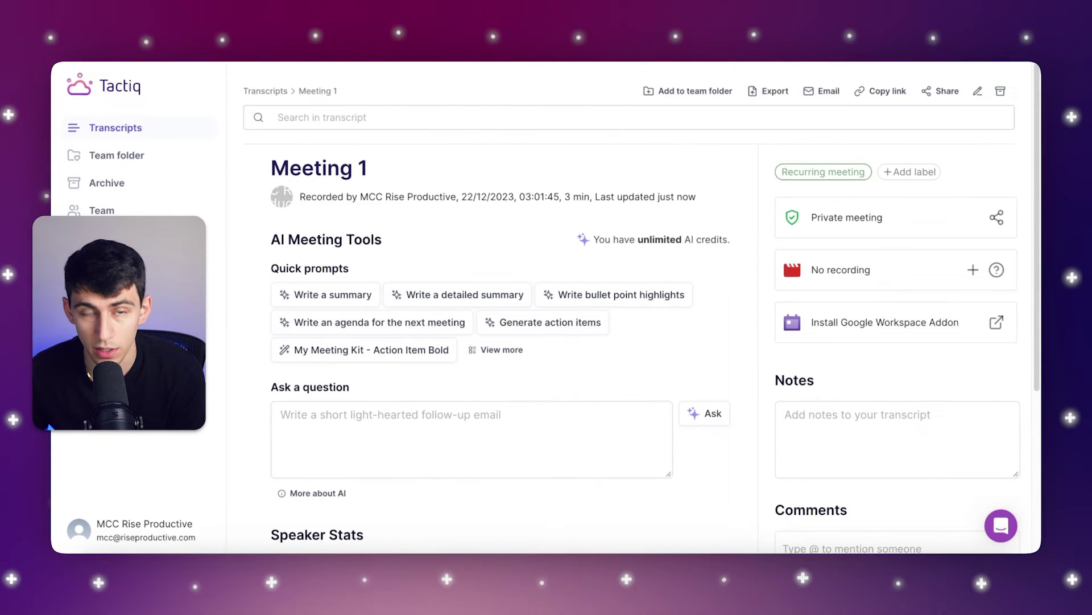
click(266, 90)
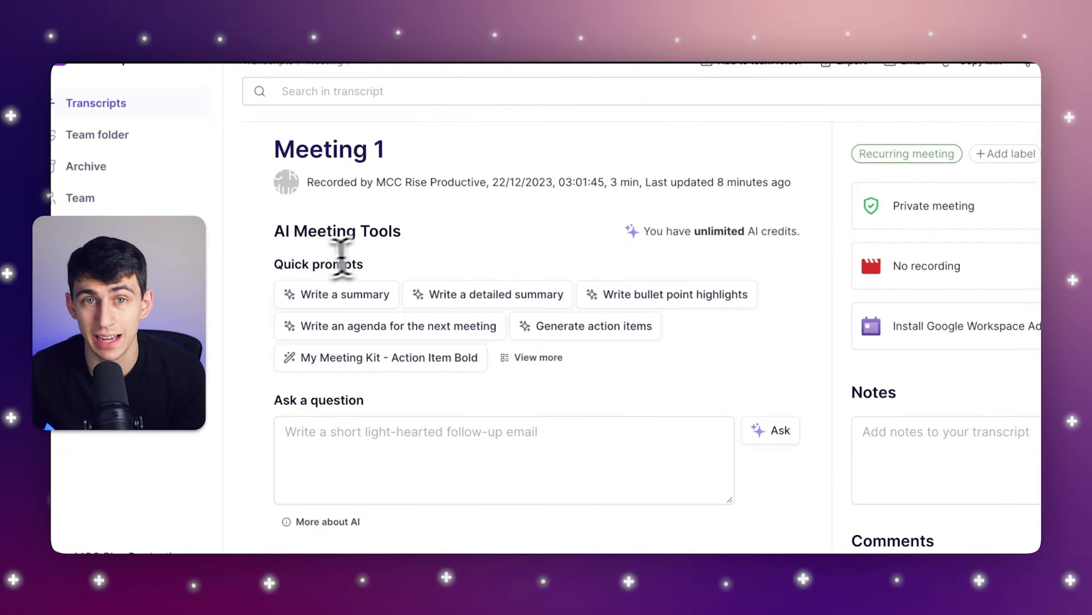
drag(275, 264, 405, 274)
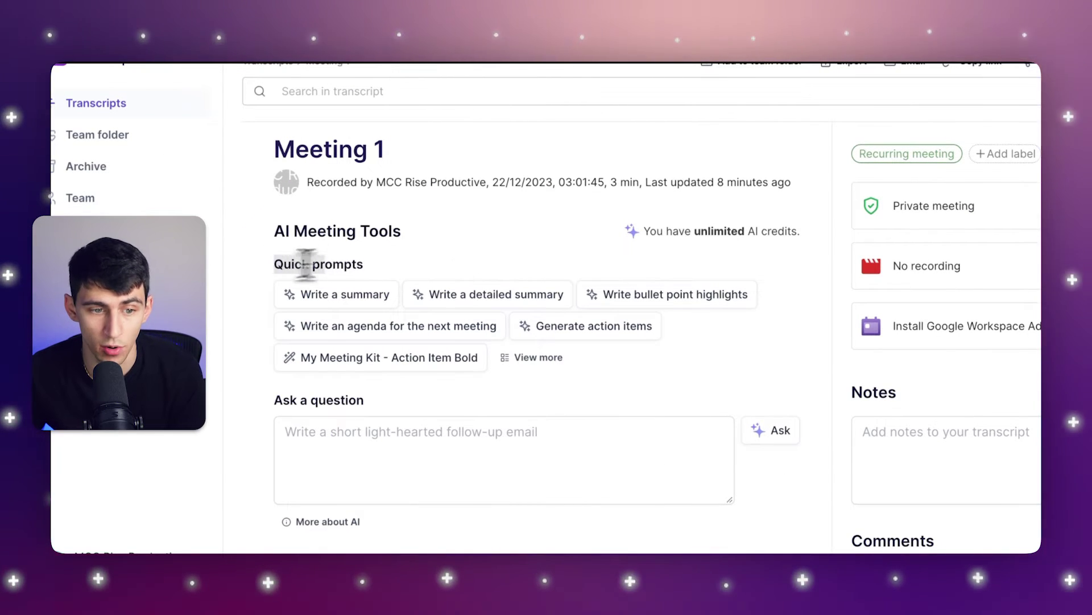
click(406, 265)
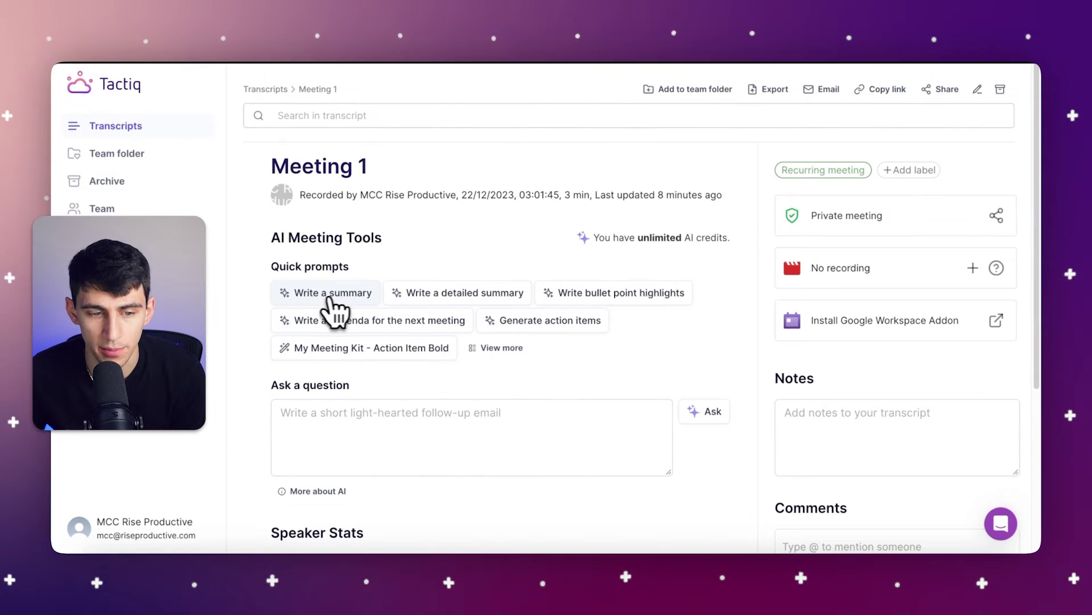
Run the 'Write a summary' quick prompt on Meeting 1.
click(331, 299)
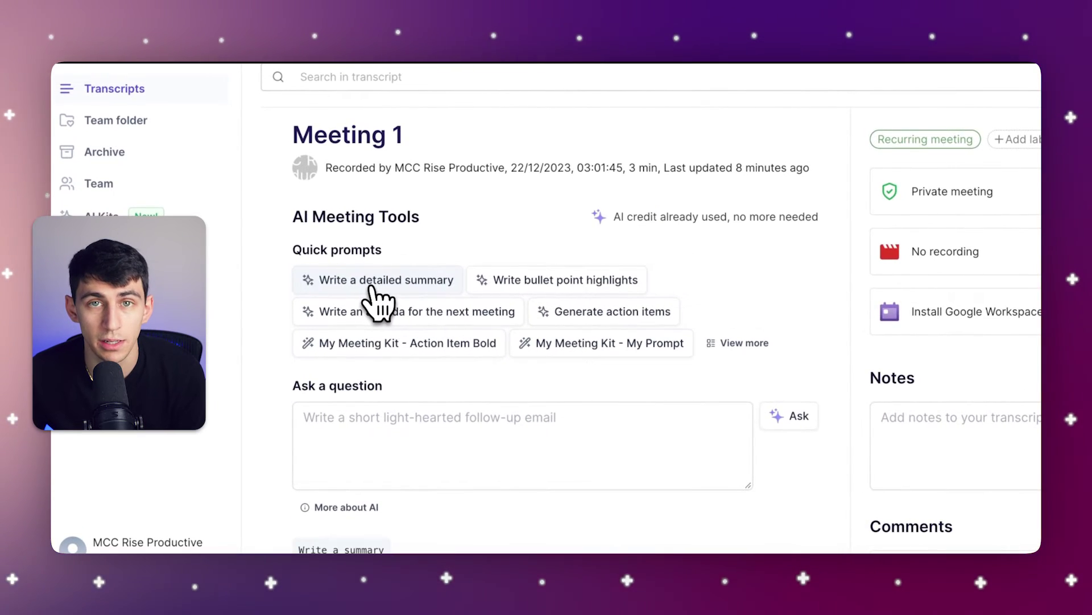
scroll(354, 416, down, 3)
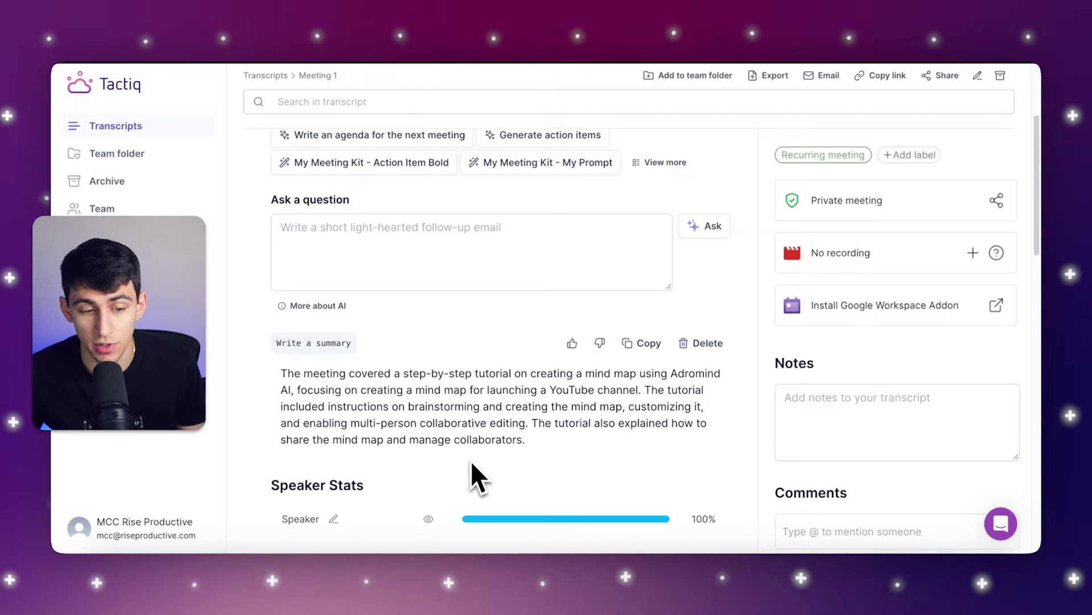
scroll(471, 464, up, 3)
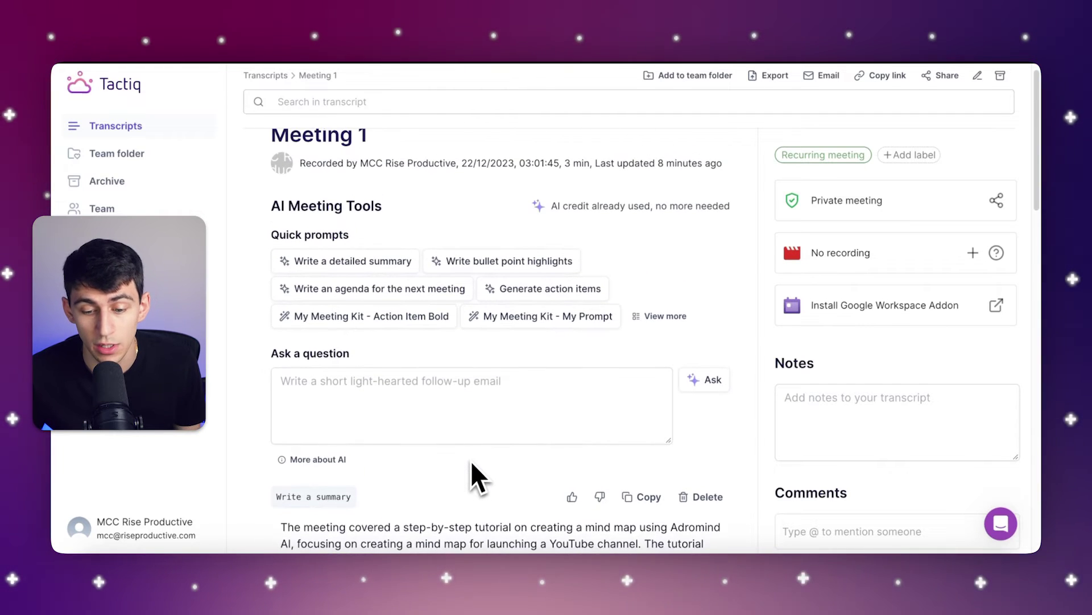
scroll(471, 460, up, 1)
scroll(470, 460, down, 3)
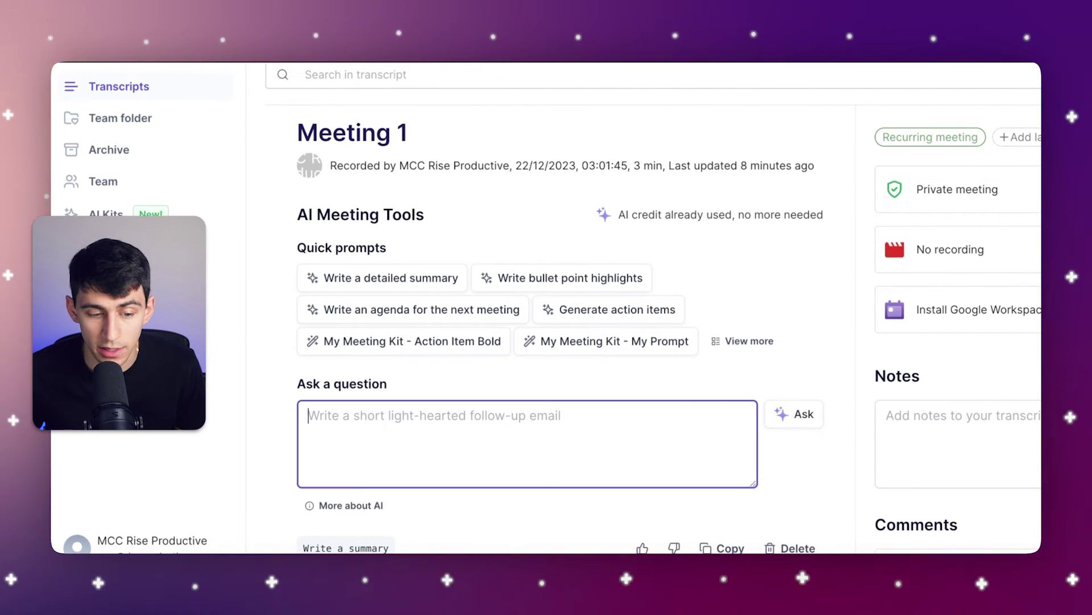
scroll(384, 415, down, 2)
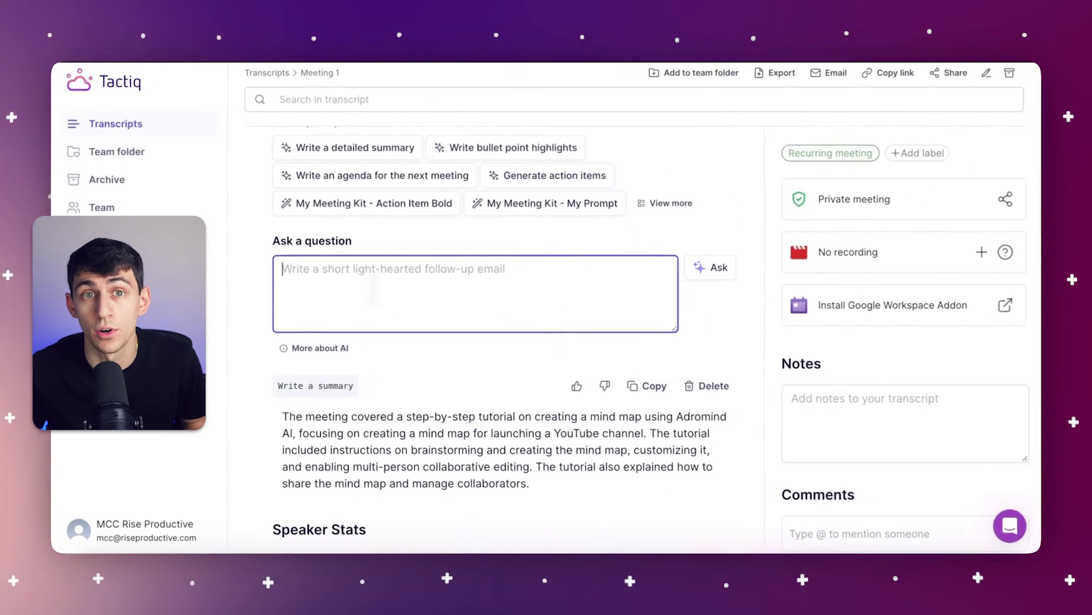
text(How)
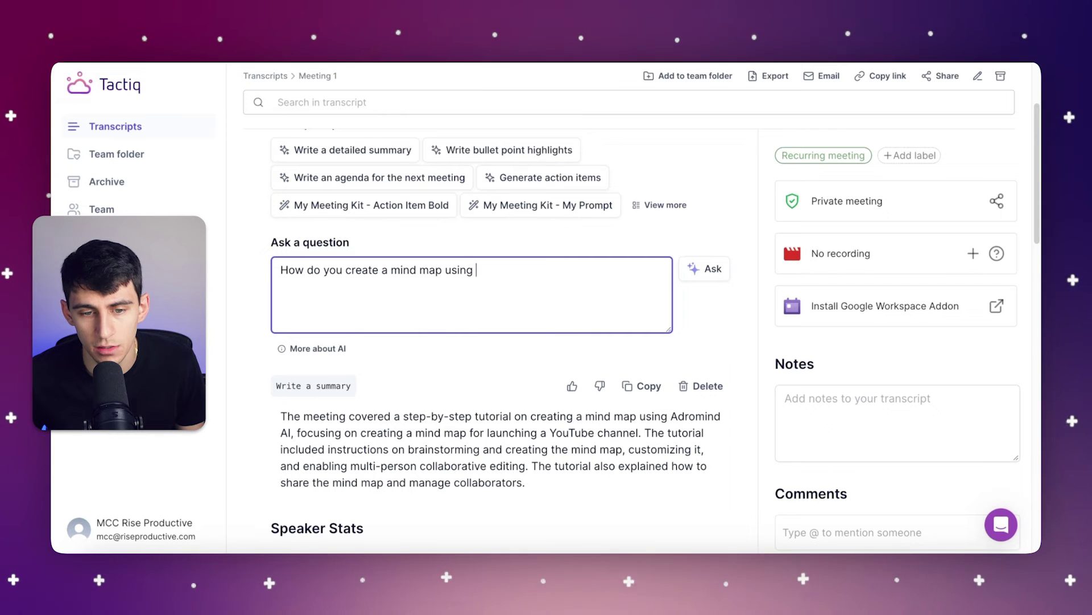
text(mind?)
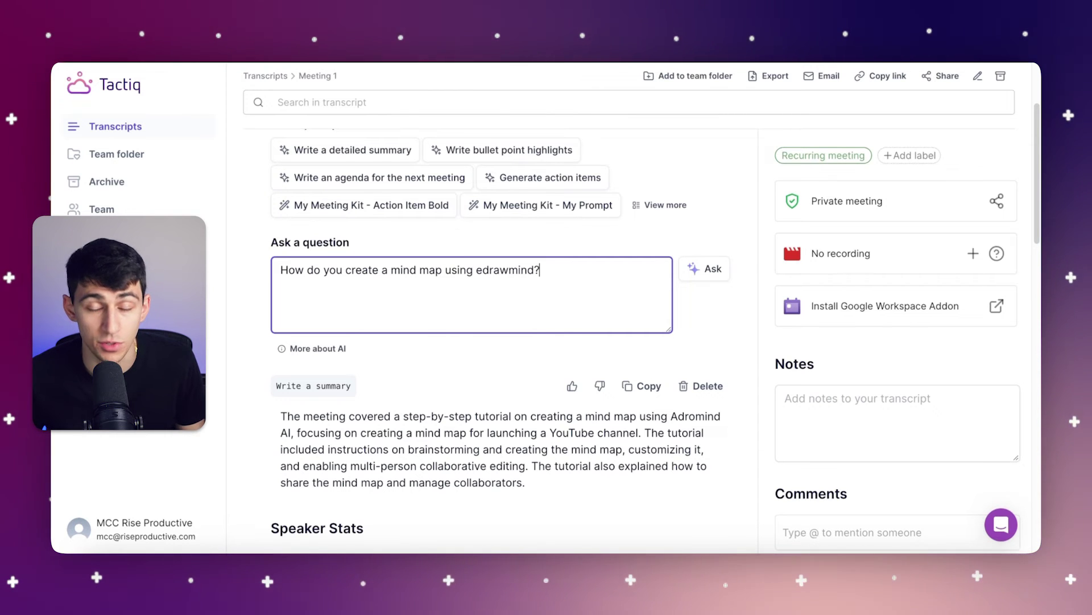
Ask the AI 'How do you create a mind map using edrawmind?'.
click(706, 270)
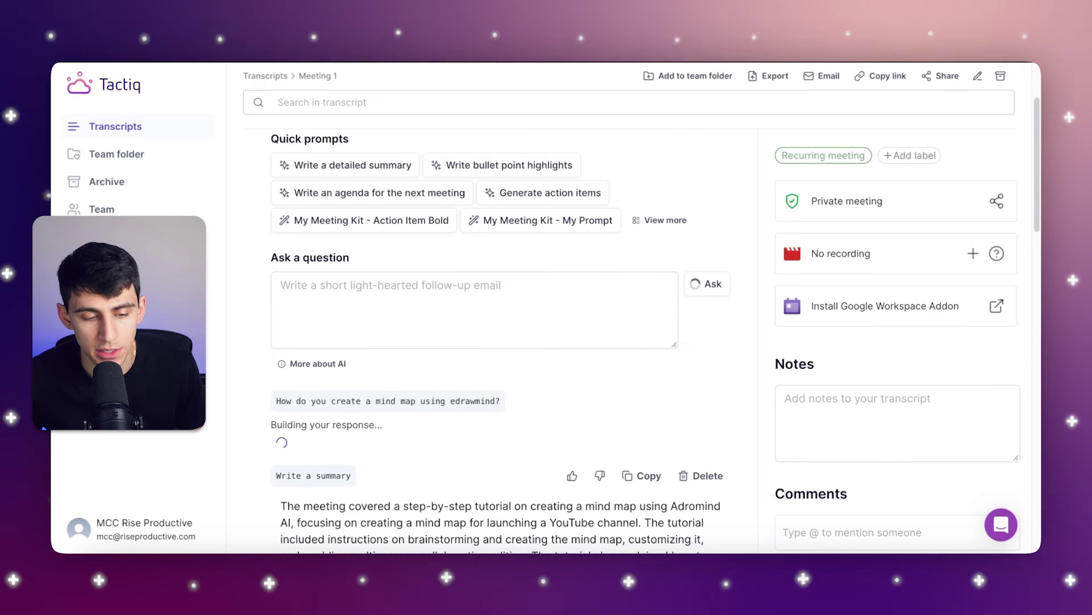
scroll(506, 365, down, 2)
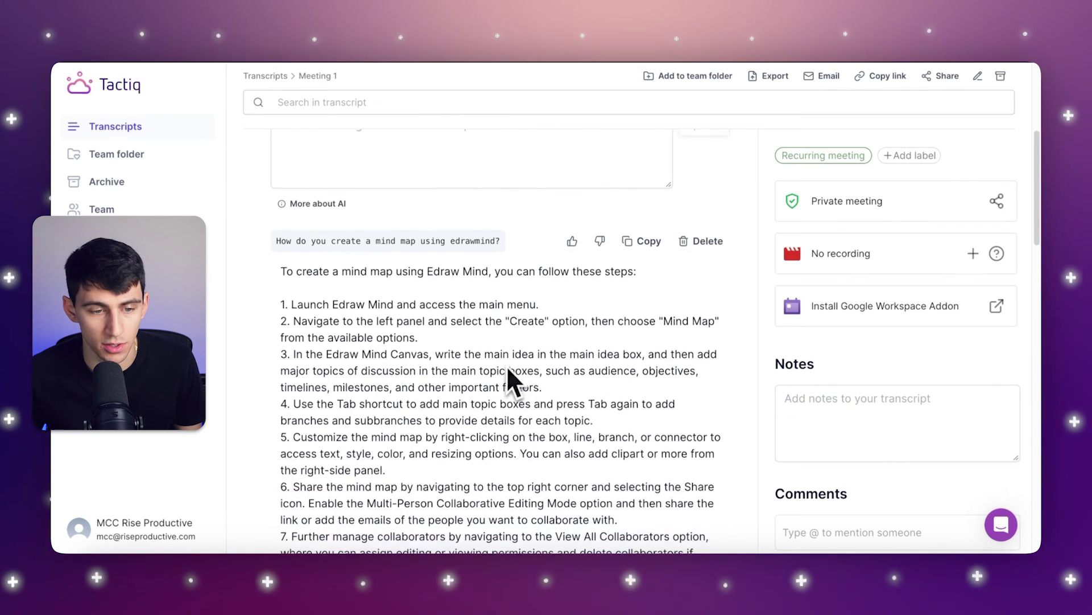
scroll(506, 365, down, 2)
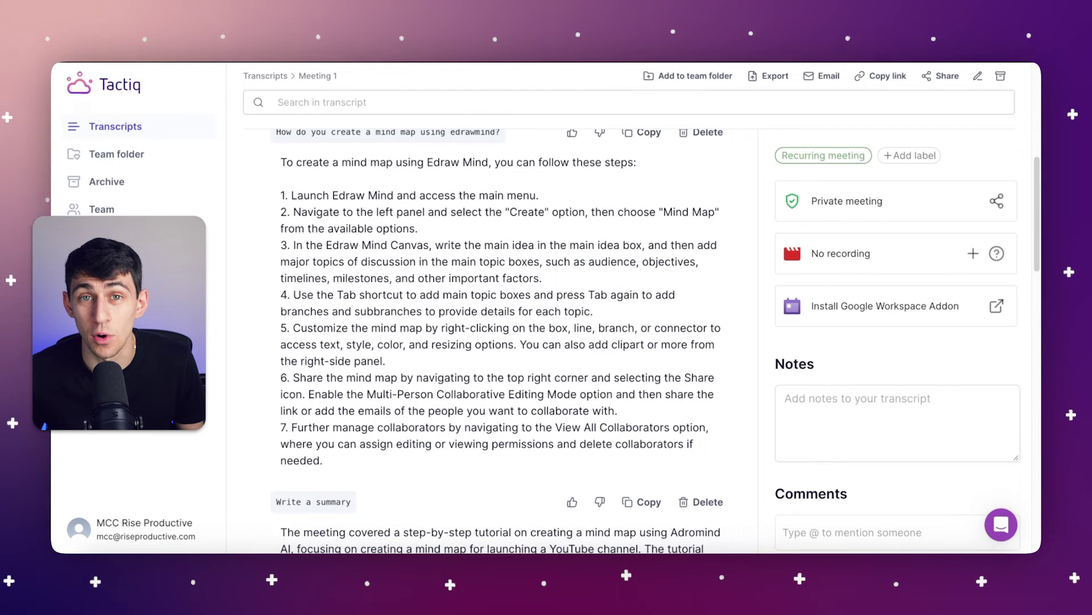
scroll(506, 366, up, 1)
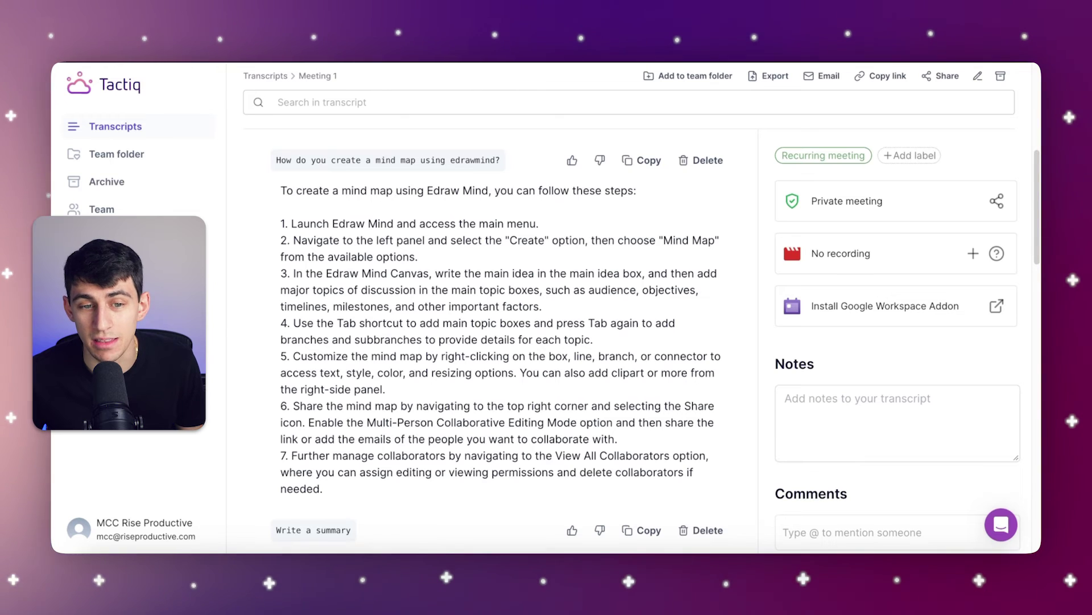
scroll(507, 365, up, 2)
scroll(507, 366, up, 1)
scroll(502, 375, up, 3)
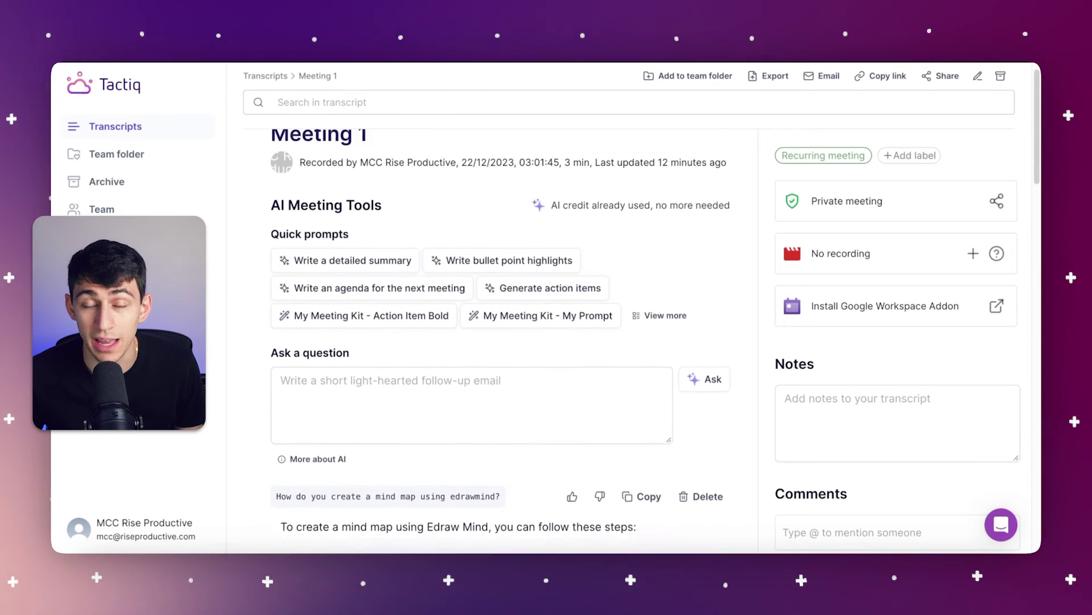
scroll(503, 374, up, 1)
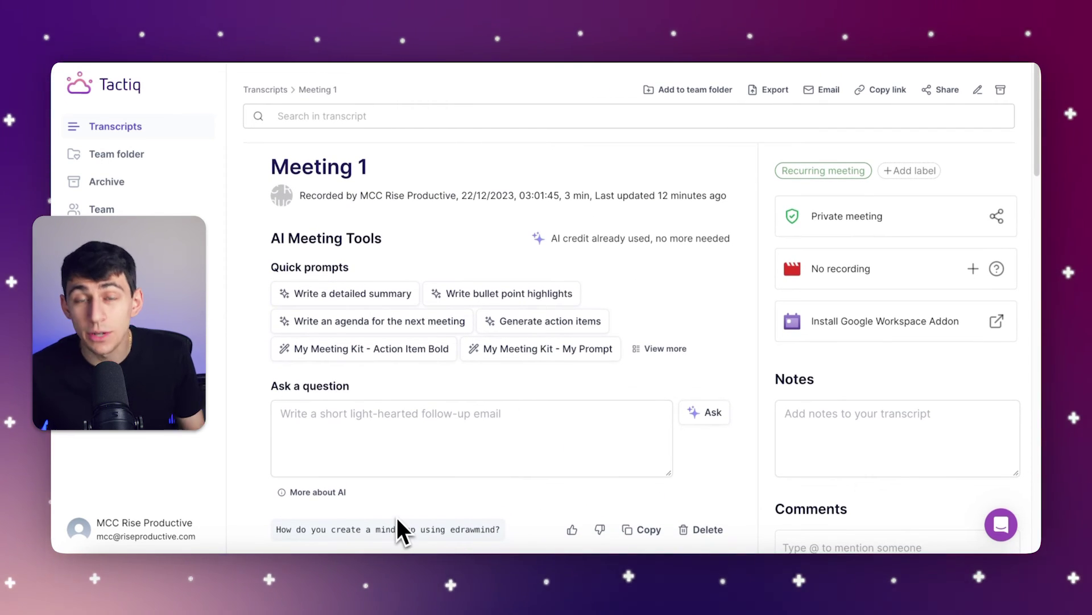